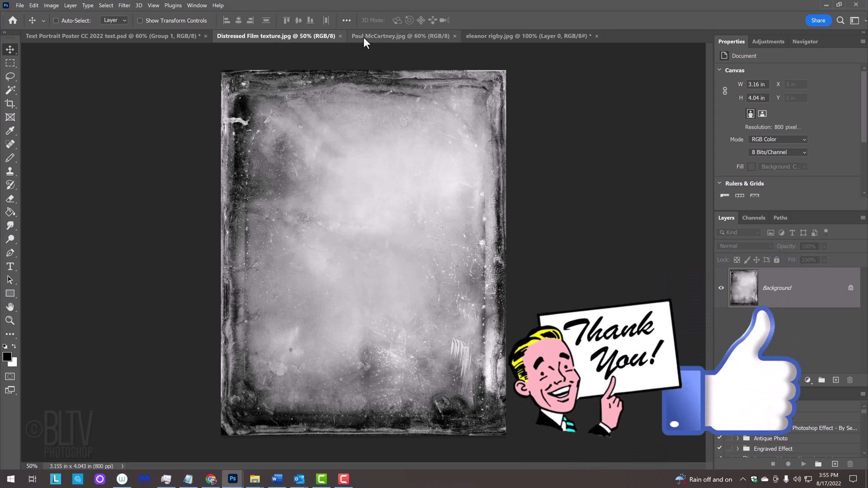
Step: Switch from the Paul McCartney portrait to the eleanor rigby.jpg lyrics document
left_click(393, 36)
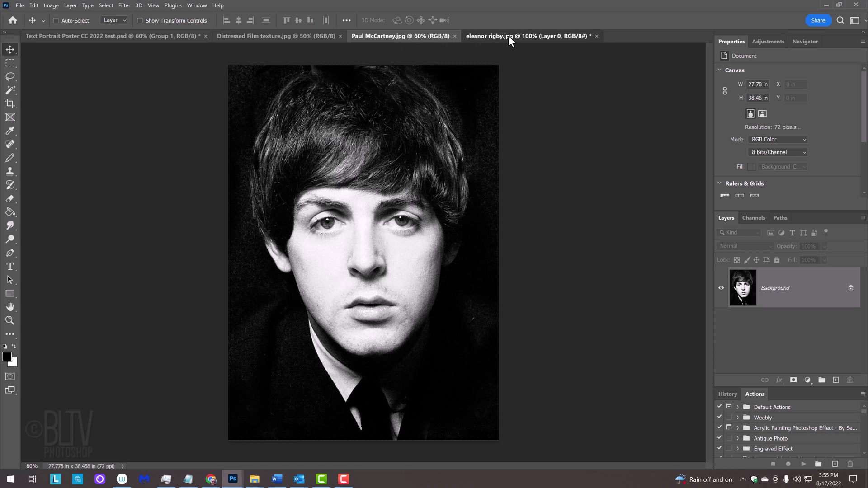
left_click(508, 35)
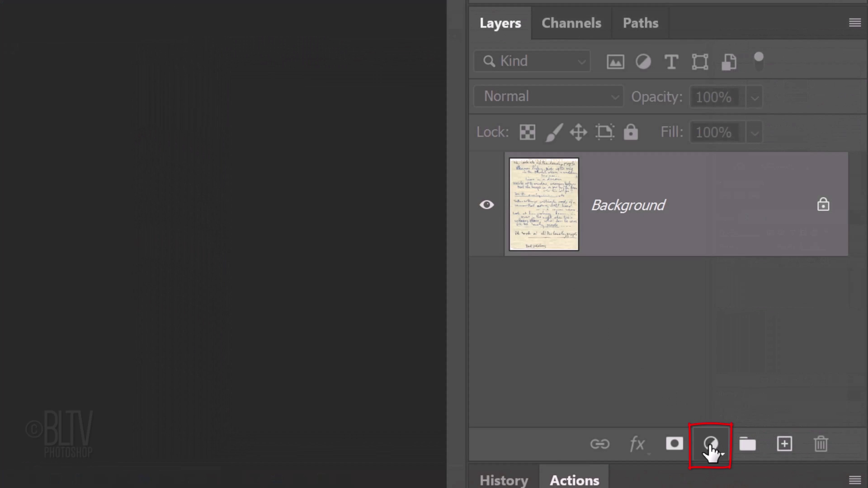
Step: Add a Curves adjustment layer with the white point at input 177 and black point at 167
left_click(710, 446)
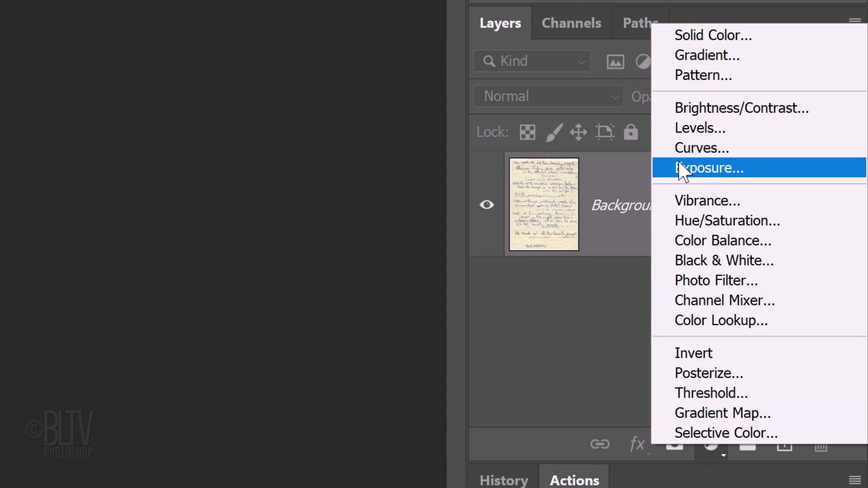
left_click(700, 148)
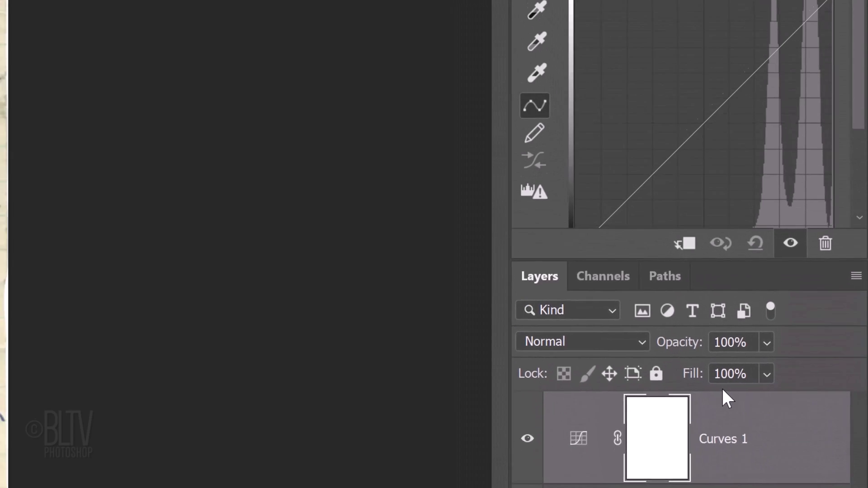
left_click_drag(724, 350, 701, 430)
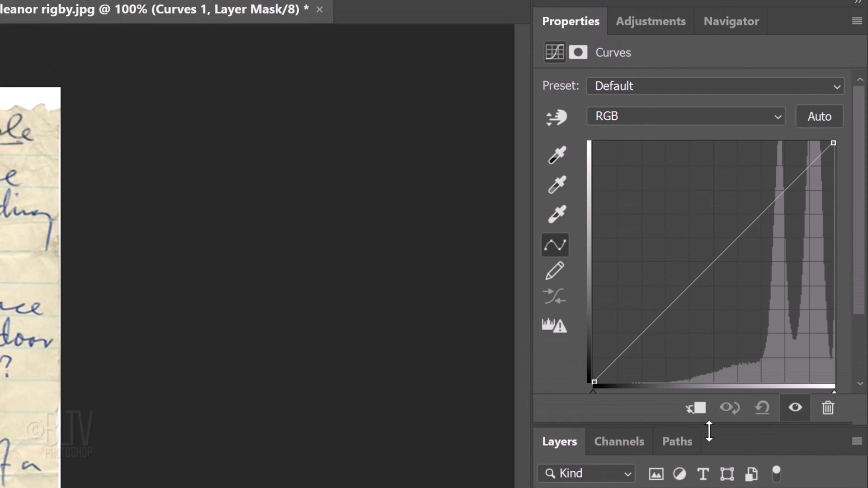
left_click_drag(705, 469, 705, 470)
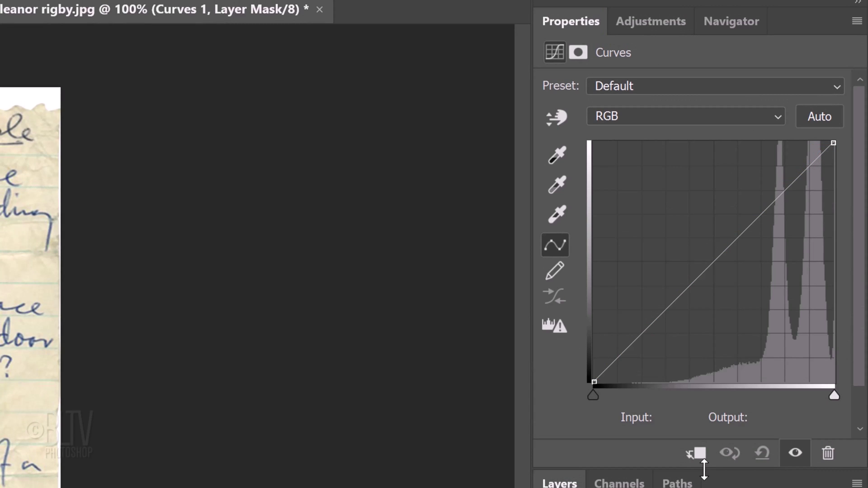
left_click(833, 143)
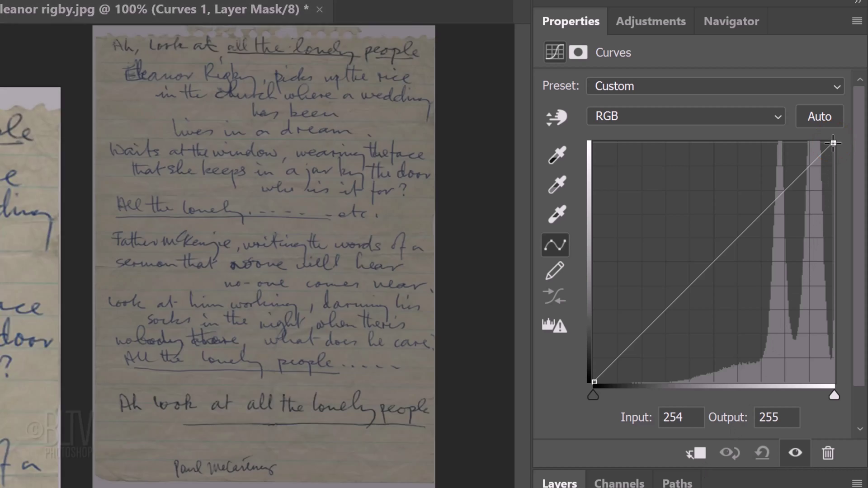
left_click_drag(833, 143, 760, 143)
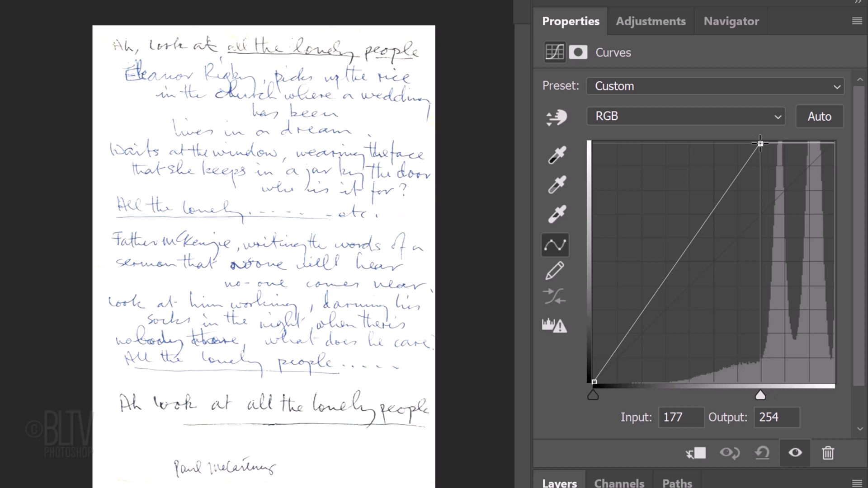
left_click(594, 382)
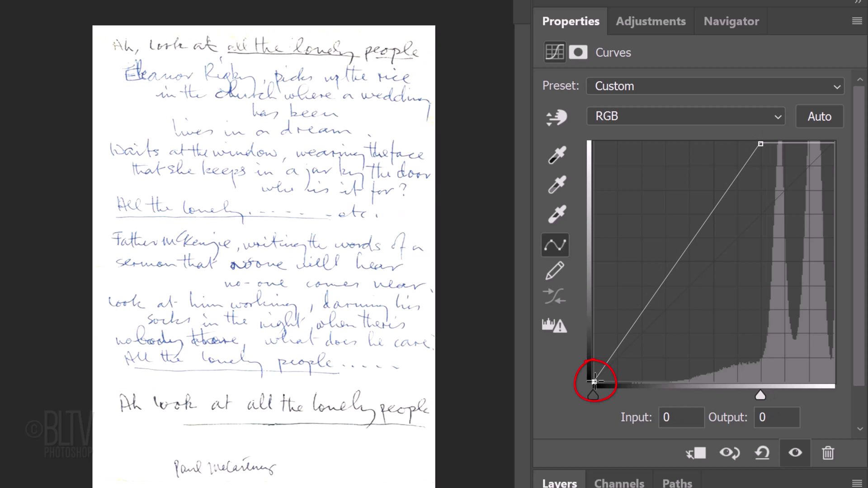
left_click_drag(594, 382, 756, 412)
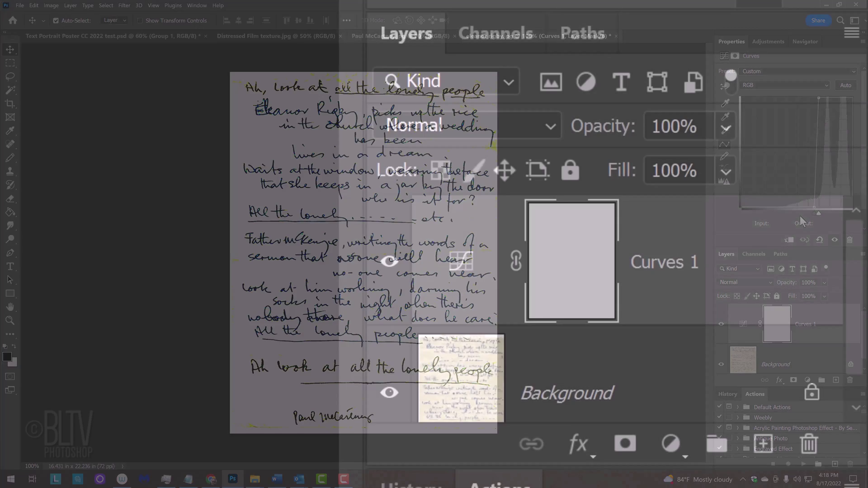
Step: Stamp visible layers into Layer 1 and select the handwriting with an inverted Color Range Highlights selection
key("ctrl+alt+shift+e")
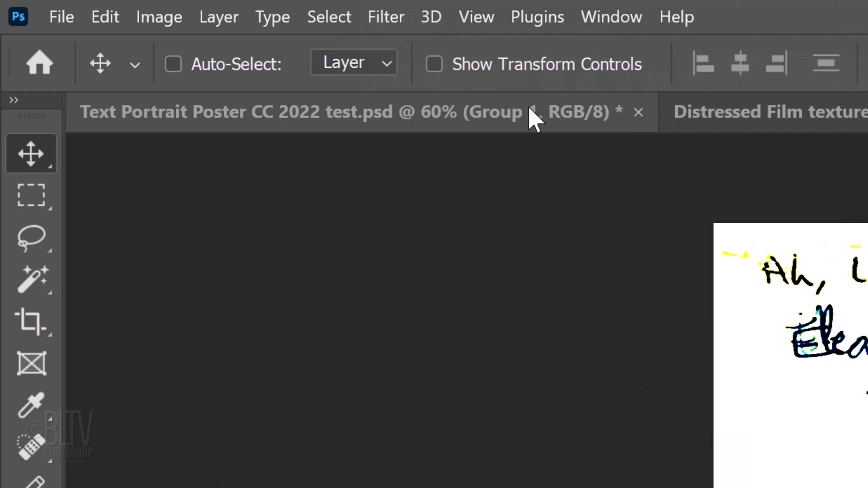
left_click(333, 18)
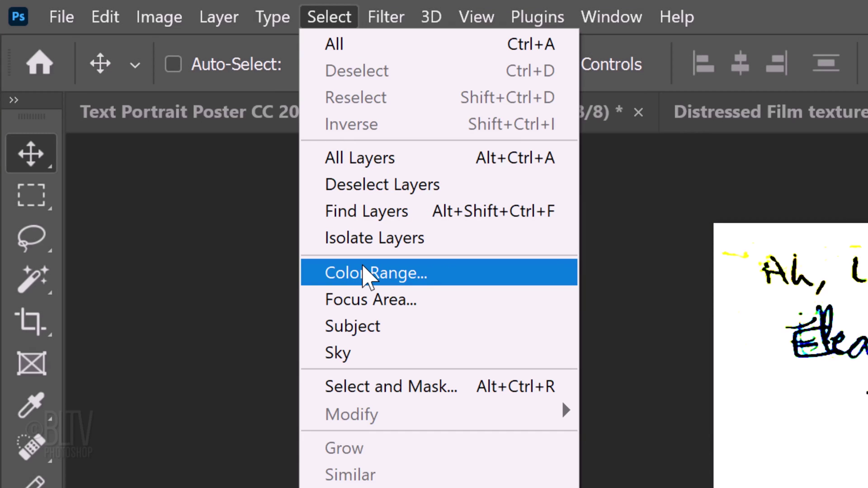
left_click(368, 274)
left_click(404, 61)
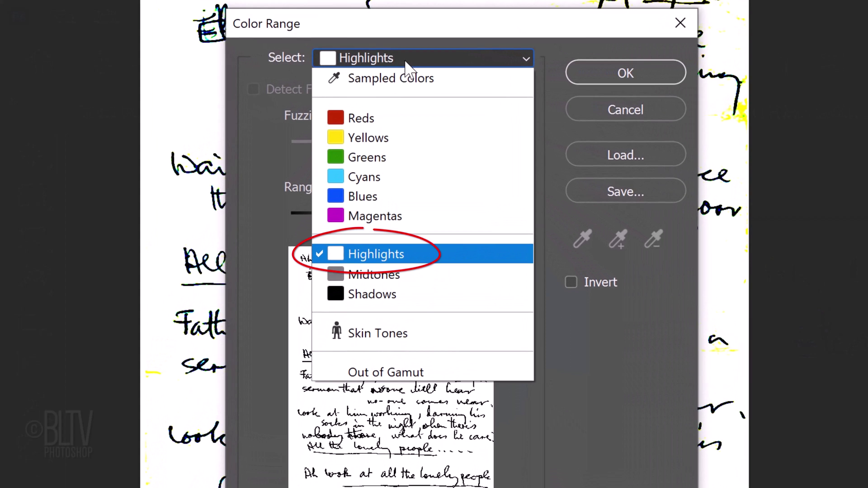
left_click(404, 60)
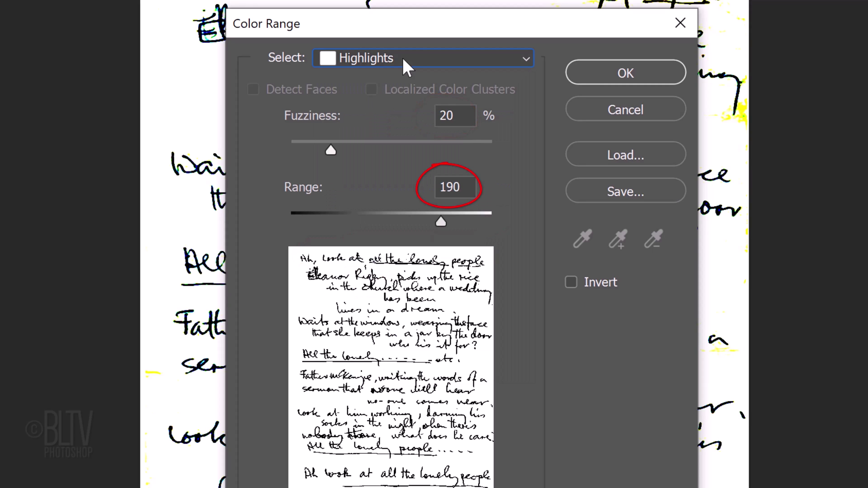
left_click(610, 74)
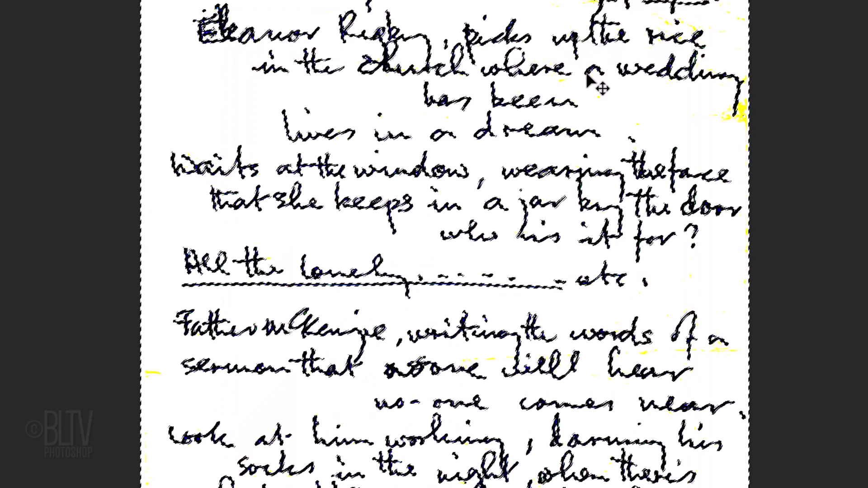
key("ctrl+shift+i")
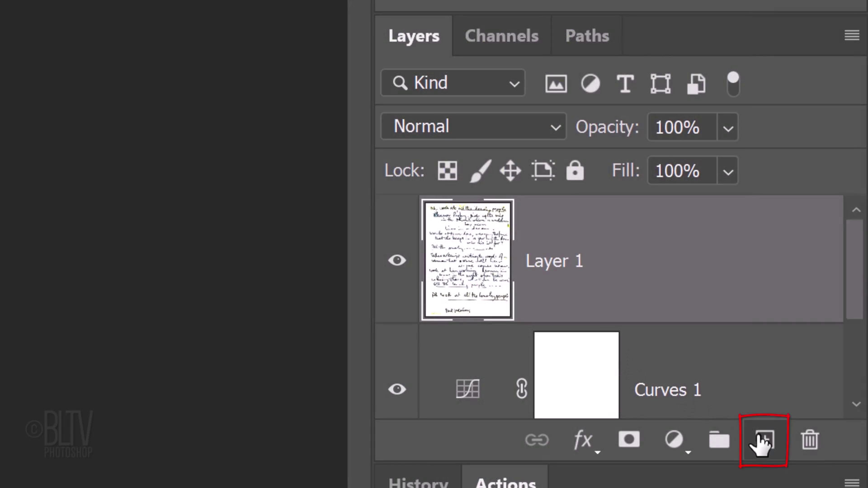
Step: On a new Layer 2, fill the handwriting selection with white, then deselect
left_click(762, 438)
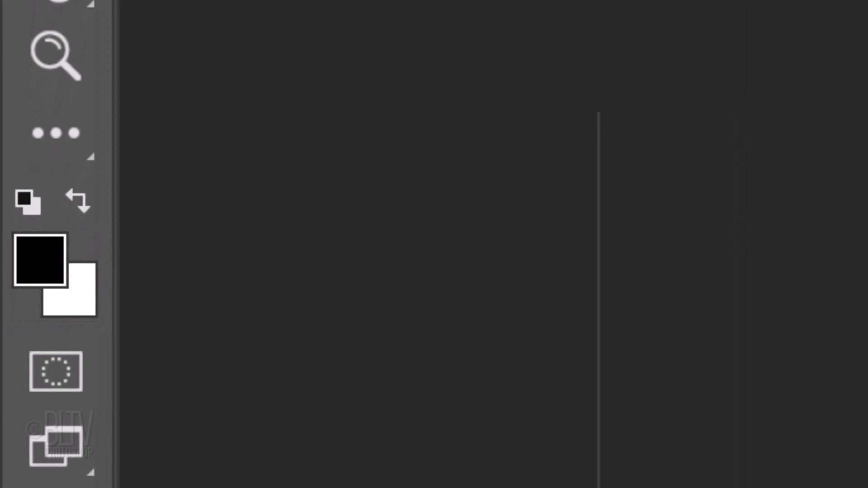
key("d")
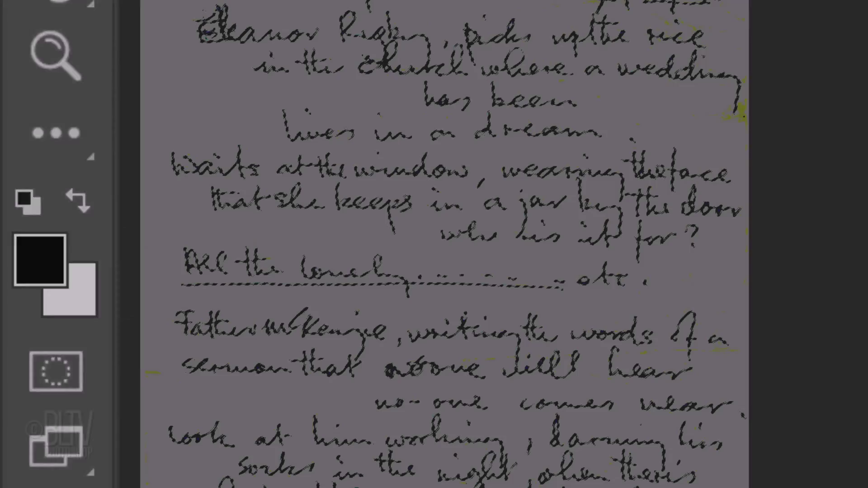
key("ctrl+Delete")
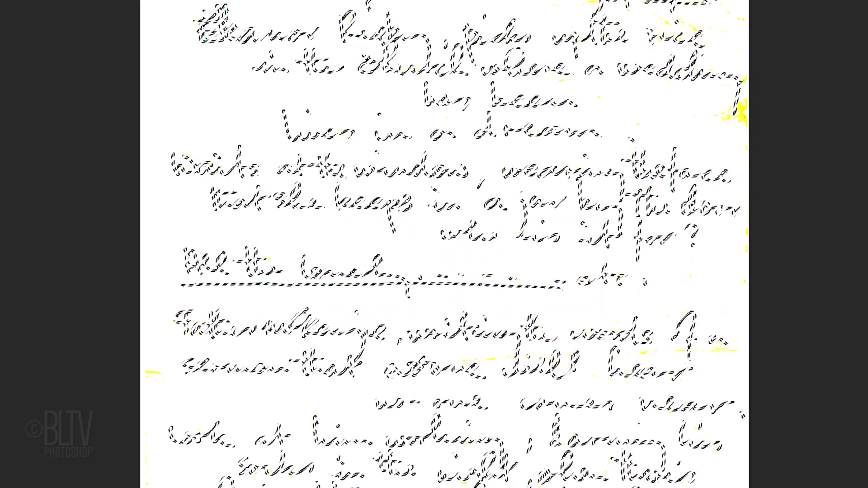
key("ctrl+d")
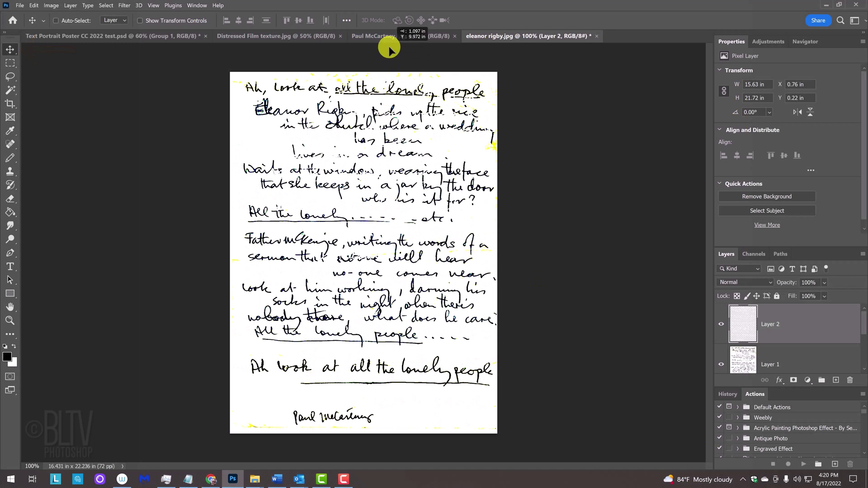
Step: Bring the white lyrics layer into the Paul McCartney portrait, over the face
left_click(391, 36)
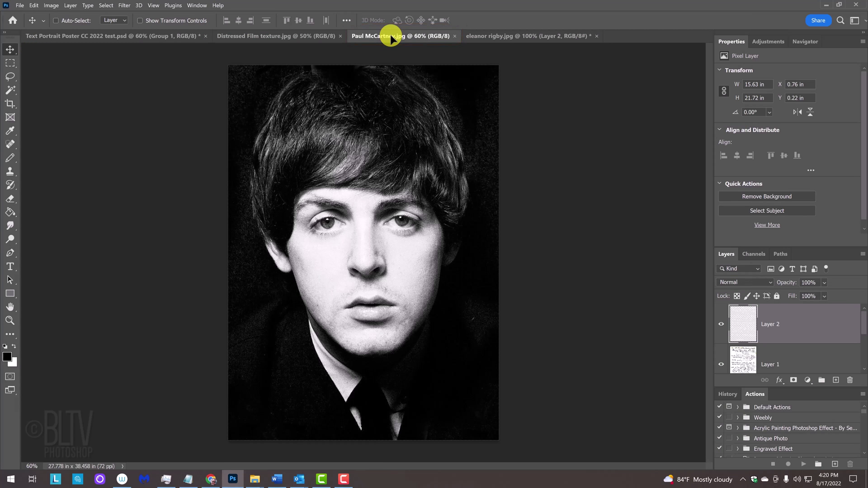
left_click_drag(390, 91, 390, 68)
left_click_drag(376, 183, 359, 287)
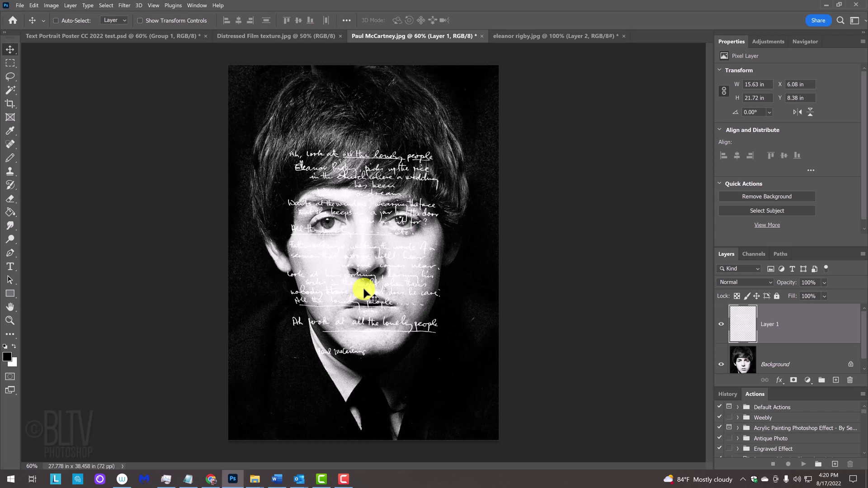
Step: Scale the lyrics proportionally from their centre to 164.23% to cover the portrait
key("ctrl+t")
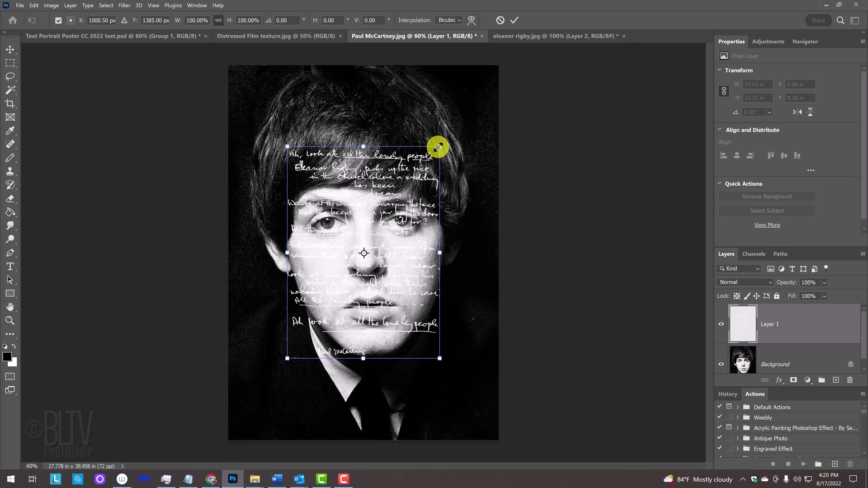
key("alt")
left_click_drag(437, 147, 495, 85)
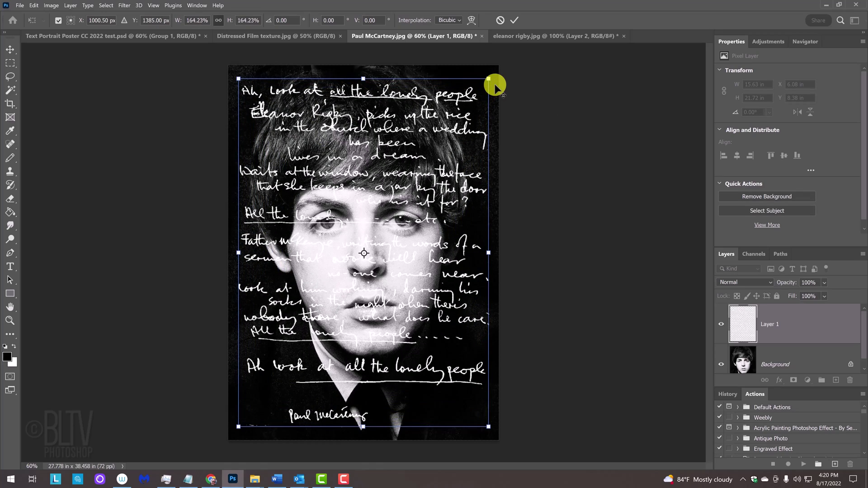
key("shift")
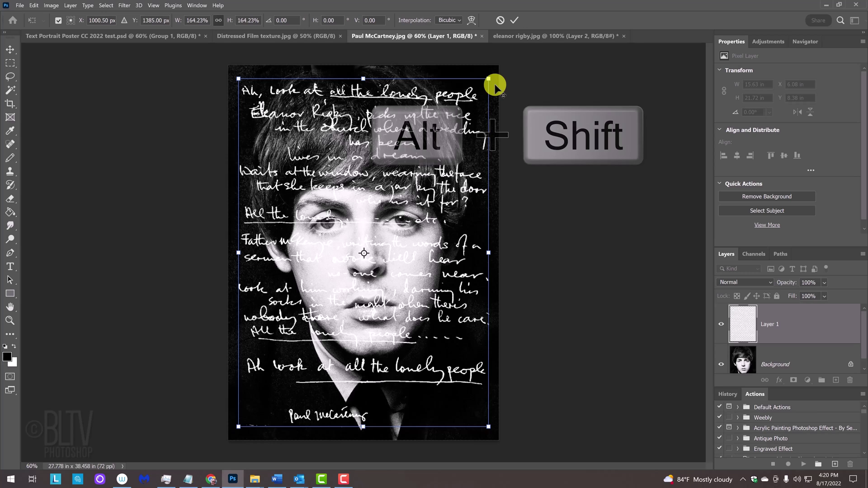
key("Return")
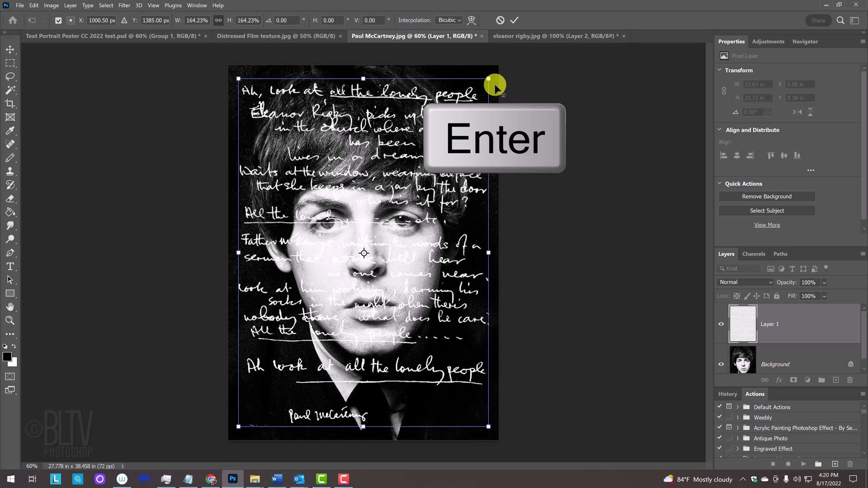
Step: Hide the lyrics layer and convert the portrait Background into Smart Object Layer 0
left_click(514, 20)
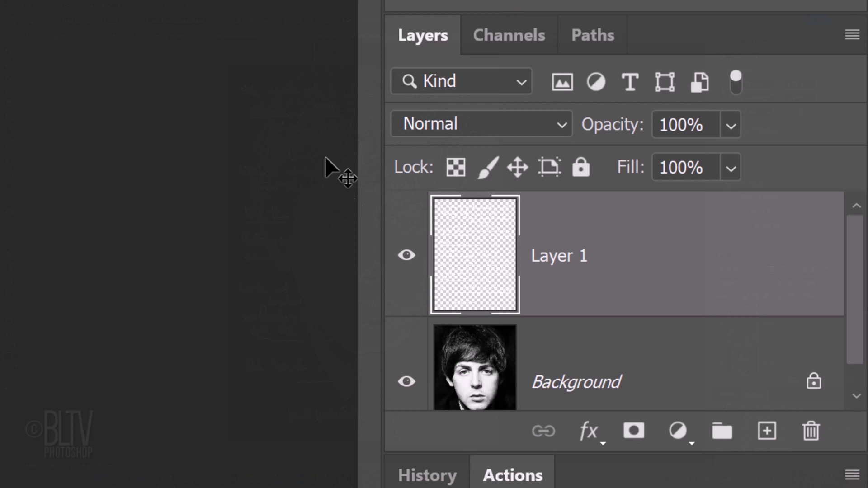
left_click(404, 255)
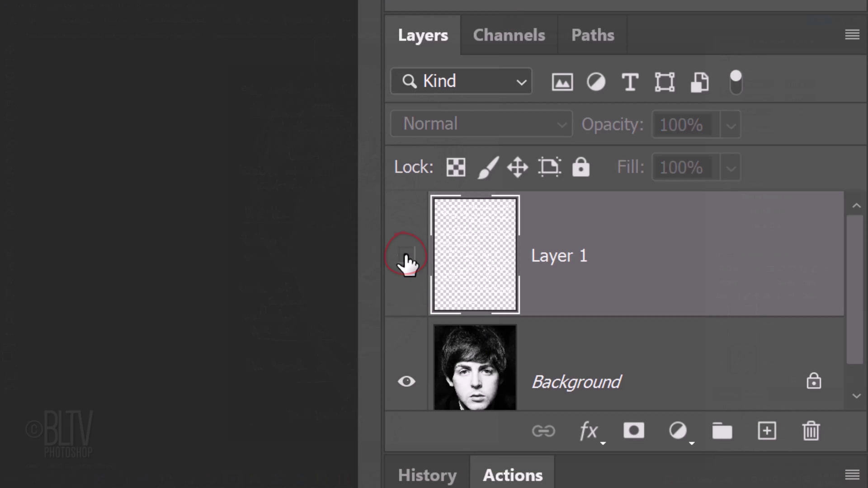
left_click(480, 364)
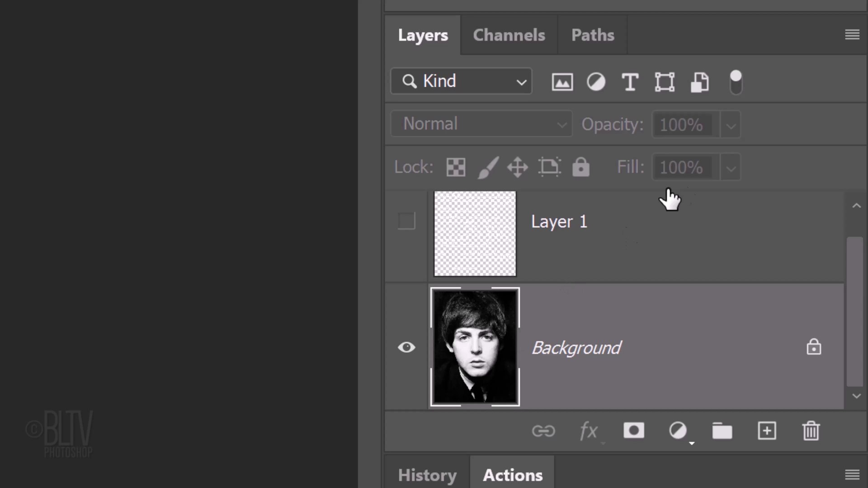
left_click(853, 35)
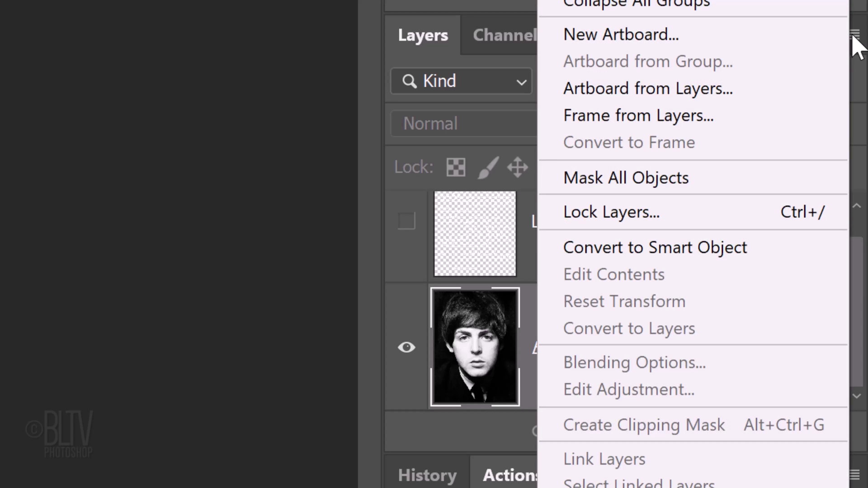
left_click(657, 248)
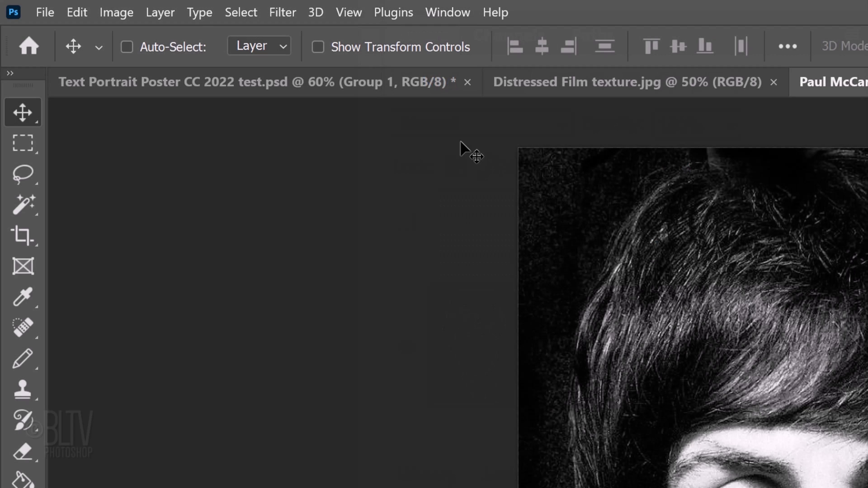
left_click(286, 13)
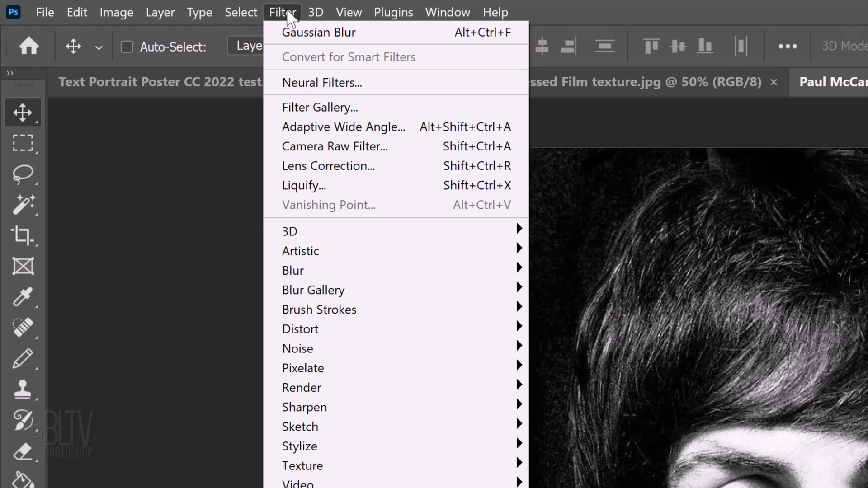
Step: Apply a 15-pixel Gaussian Blur smart filter to the portrait's Layer 0
mouse_move(320, 274)
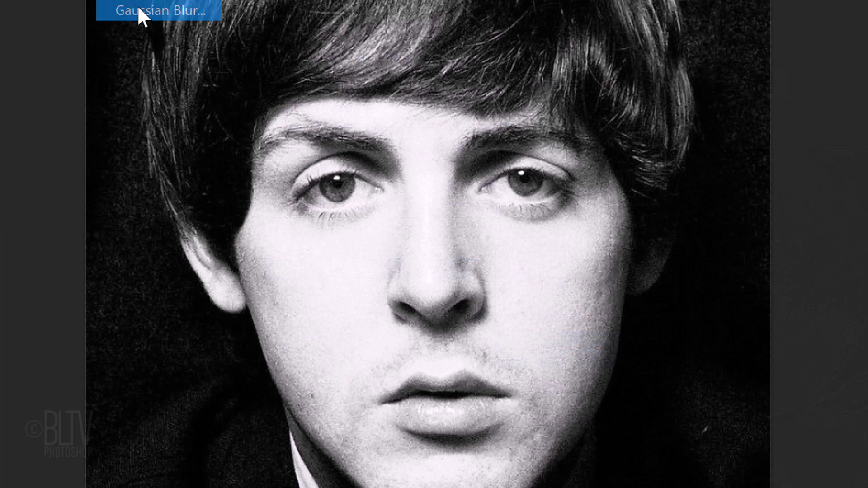
left_click(565, 349)
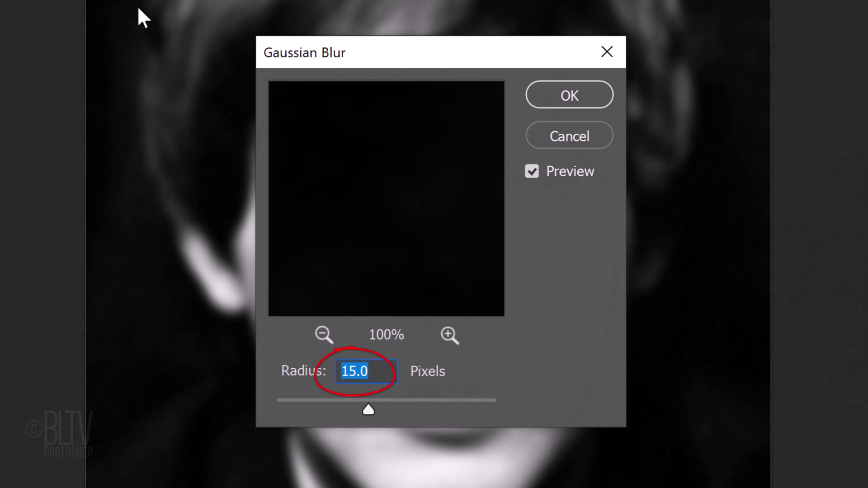
left_click(562, 96)
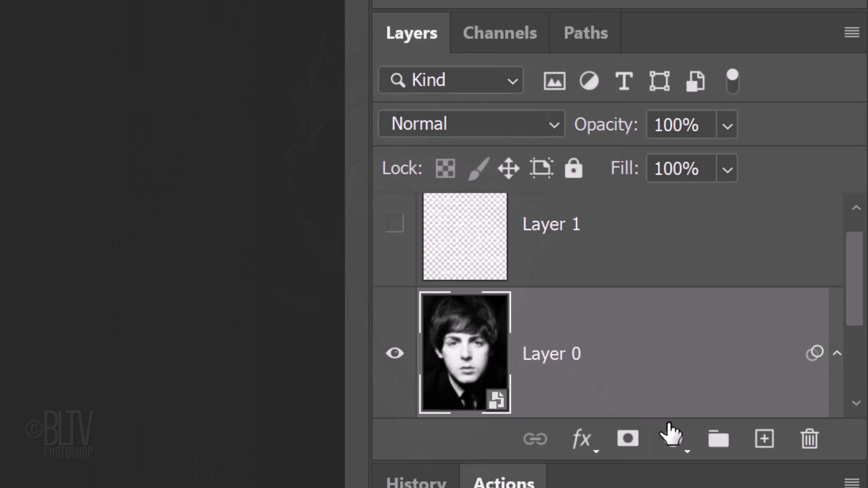
Step: Add a Gradient Map adjustment layer and keep its left gradient stop black
left_click(673, 441)
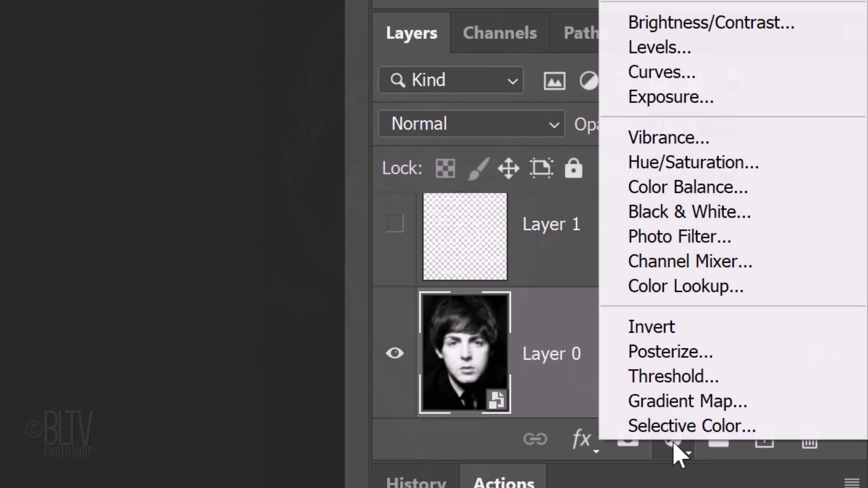
left_click(676, 402)
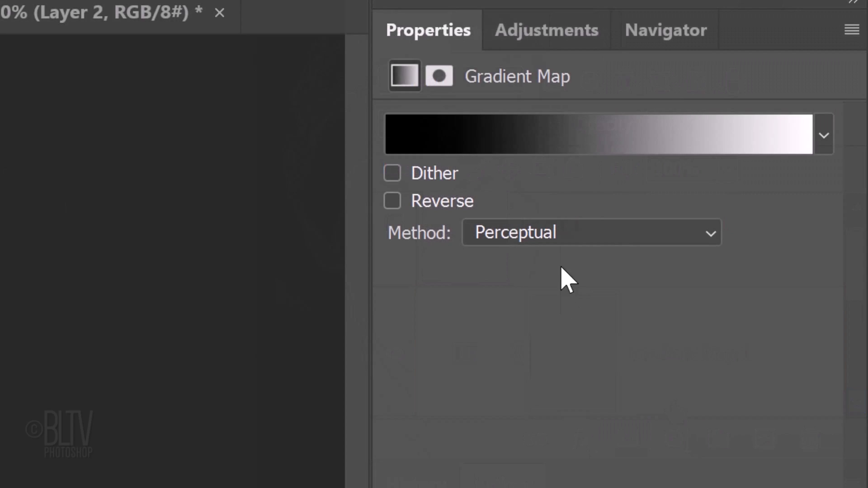
left_click(563, 145)
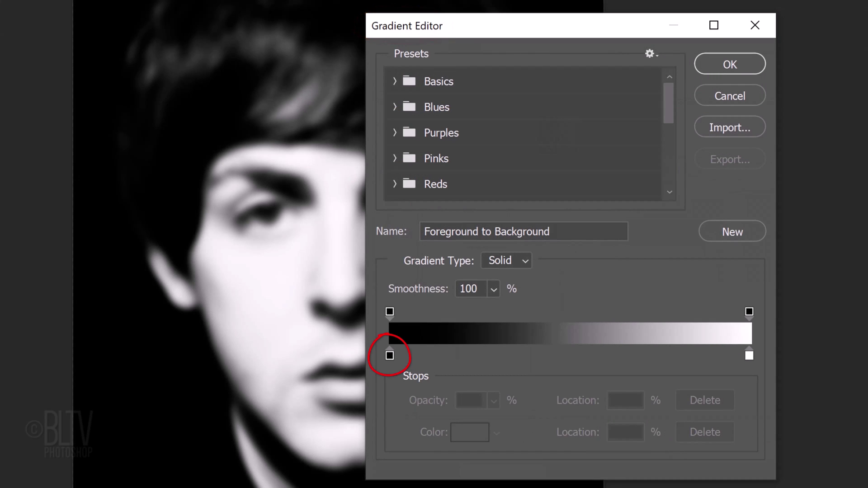
left_click(390, 355)
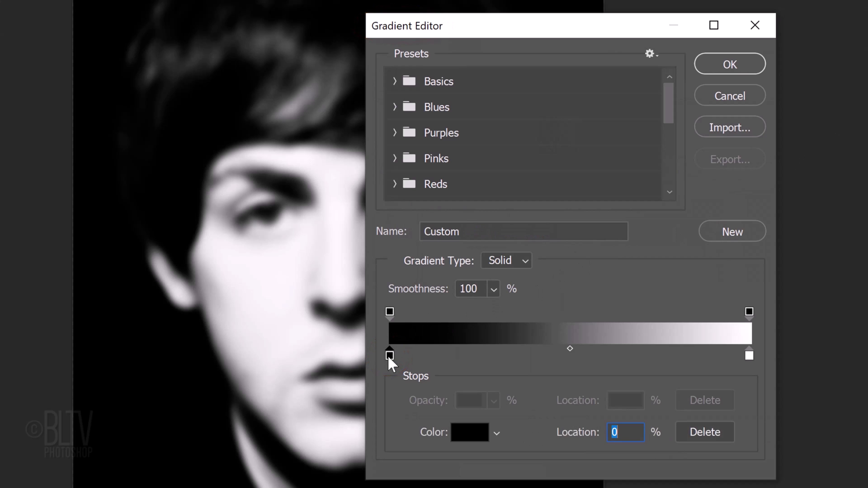
left_click(465, 428)
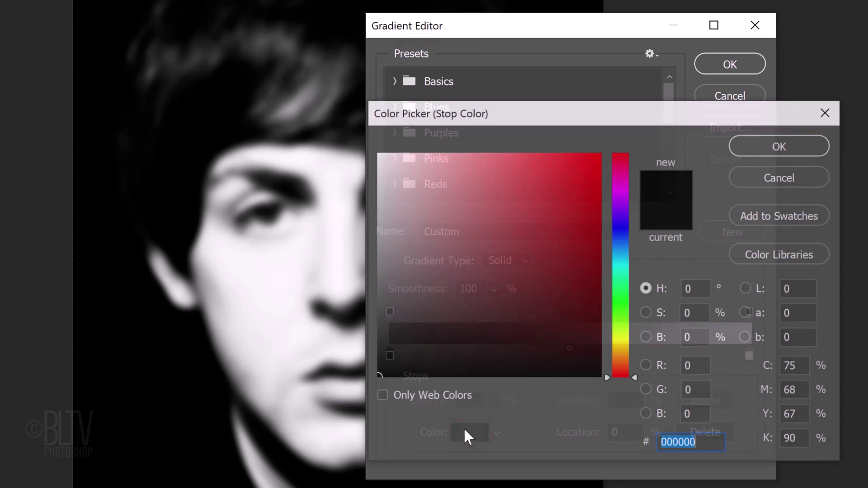
left_click(777, 147)
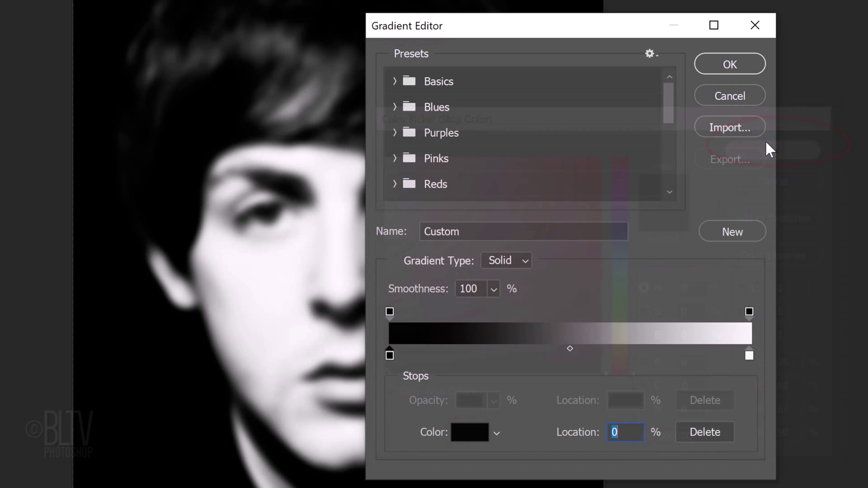
Step: Set the right gradient stop to blue #0073CC and apply the gradient map
left_click(749, 356)
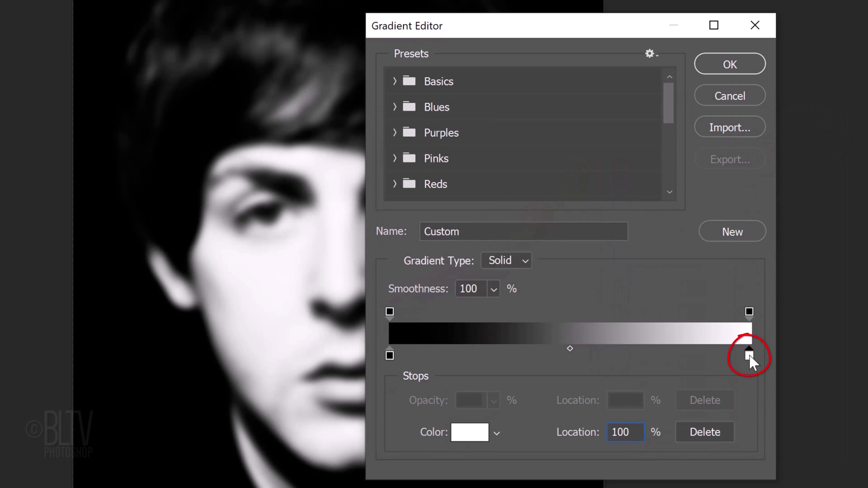
left_click(469, 432)
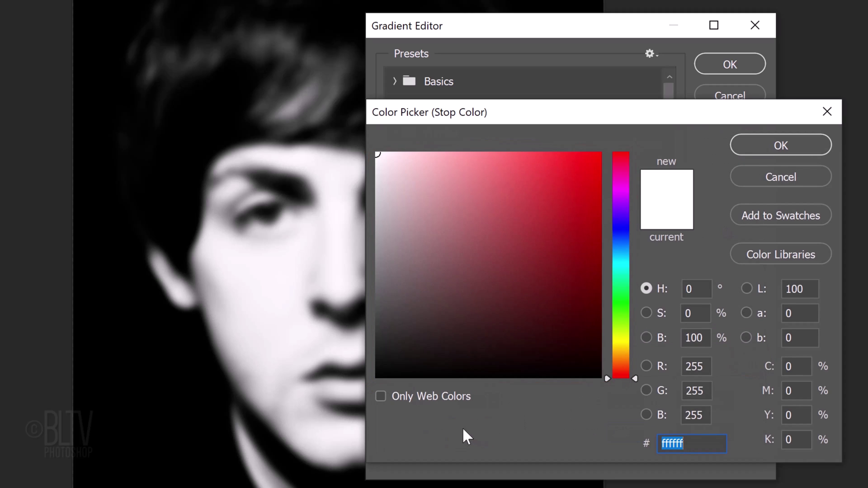
type("0073")
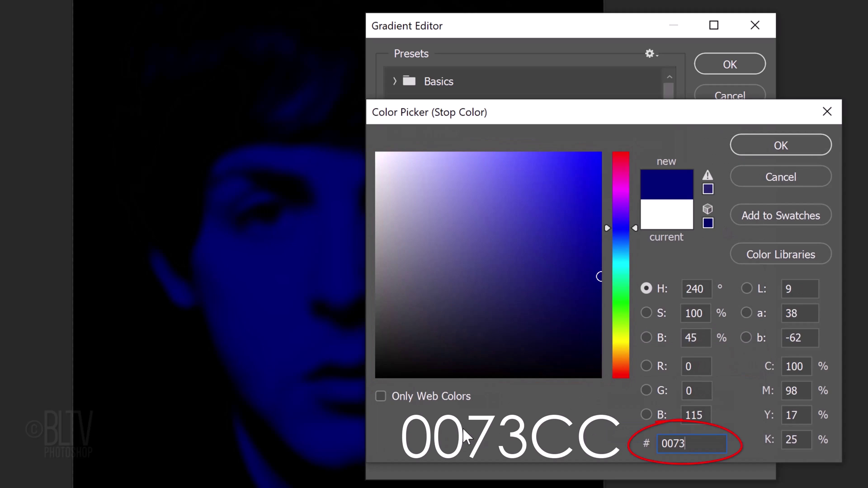
type("CC")
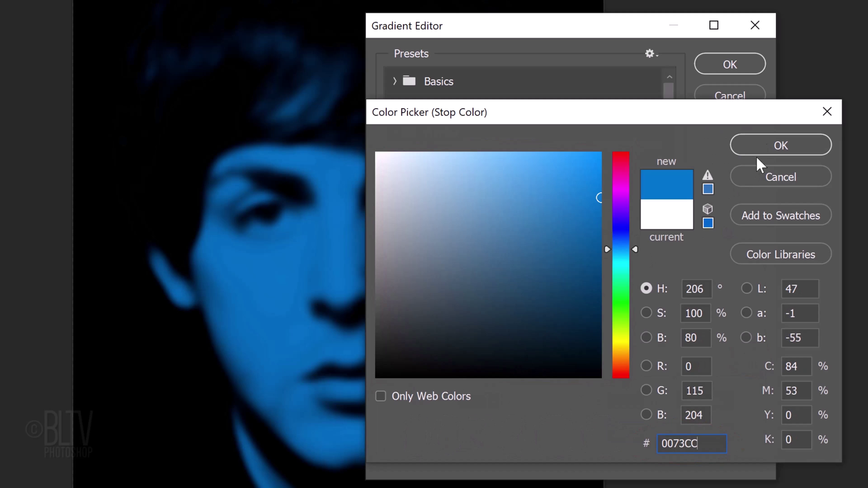
left_click(767, 147)
left_click(722, 64)
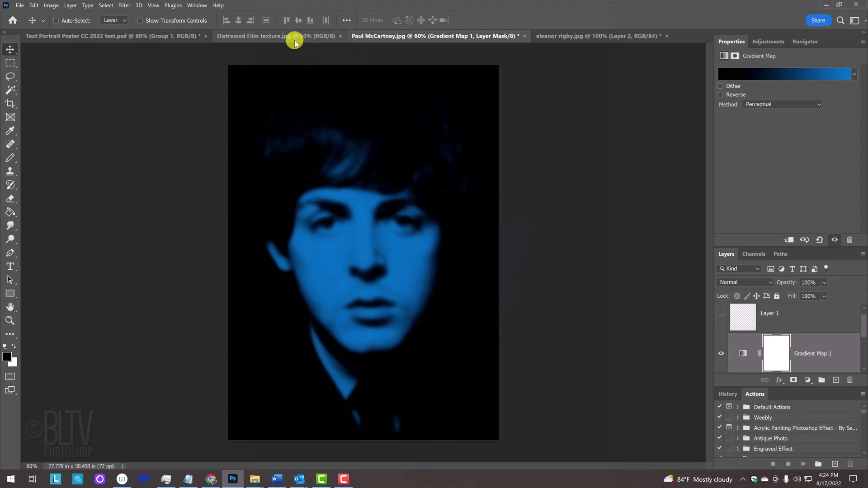
Step: Drag the Distressed Film texture into the portrait document as Layer 2
left_click(290, 36)
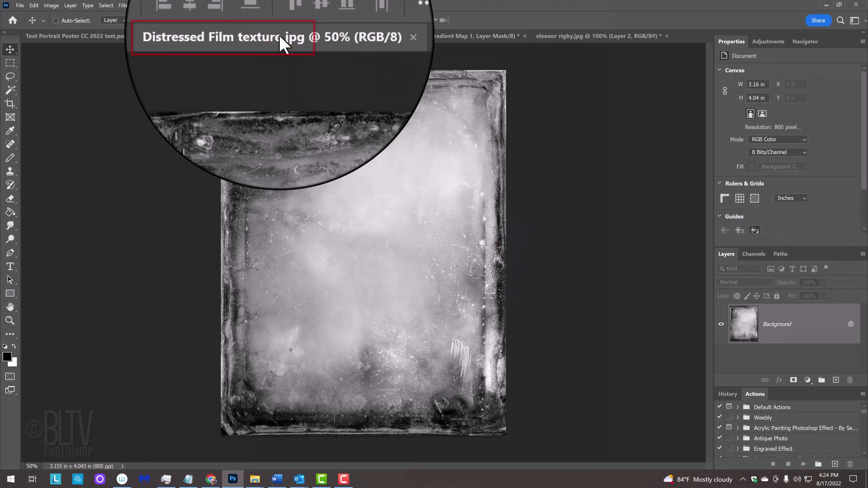
left_click(280, 37)
left_click_drag(330, 218, 415, 37)
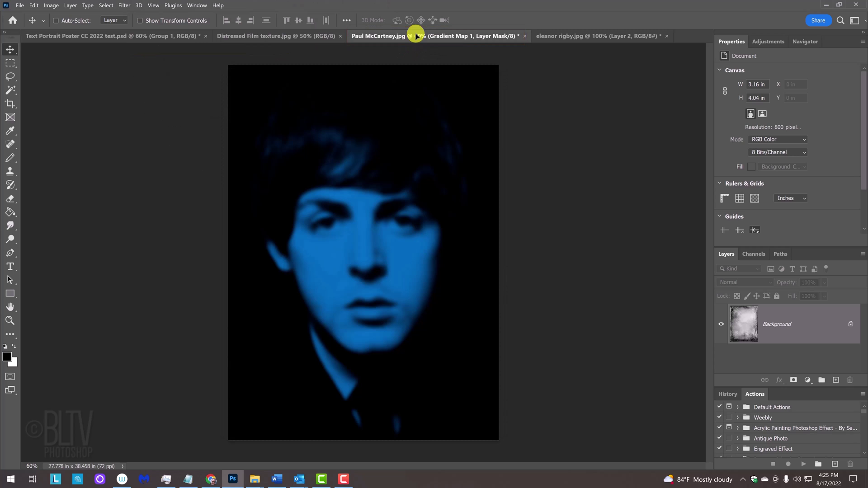
left_click_drag(415, 36, 357, 245)
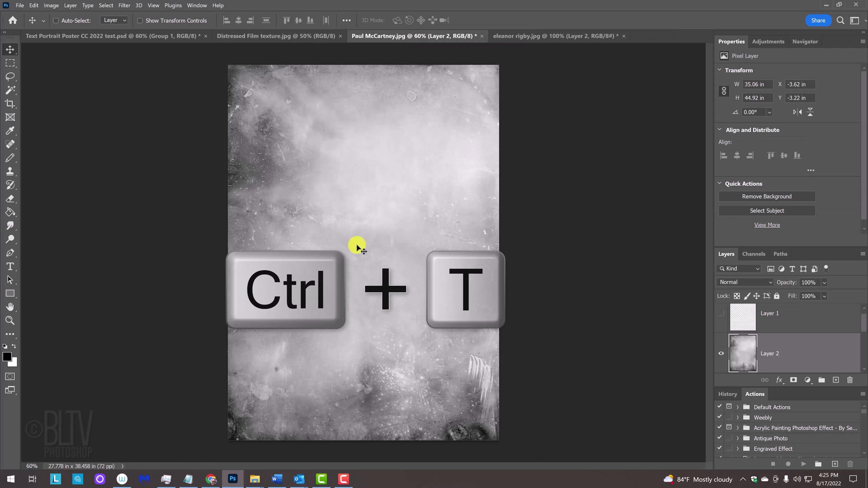
Step: Scale the film texture down proportionally to 87%
key("ctrl+t")
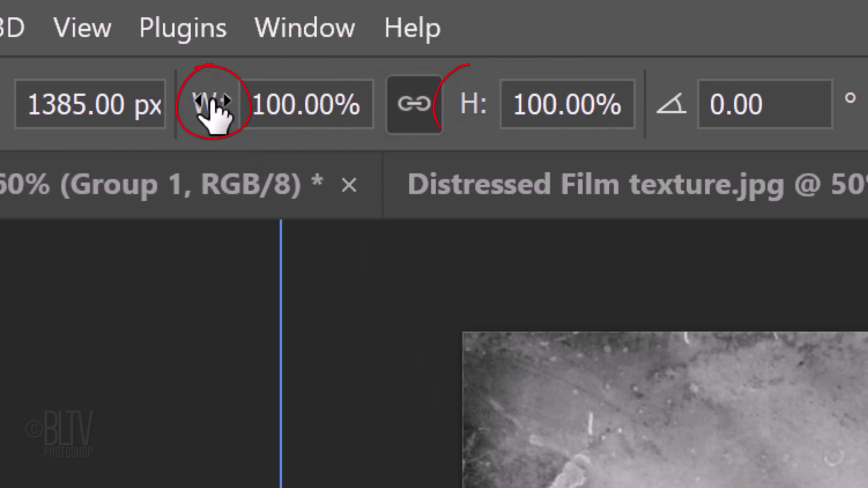
left_click_drag(212, 109, 178, 123)
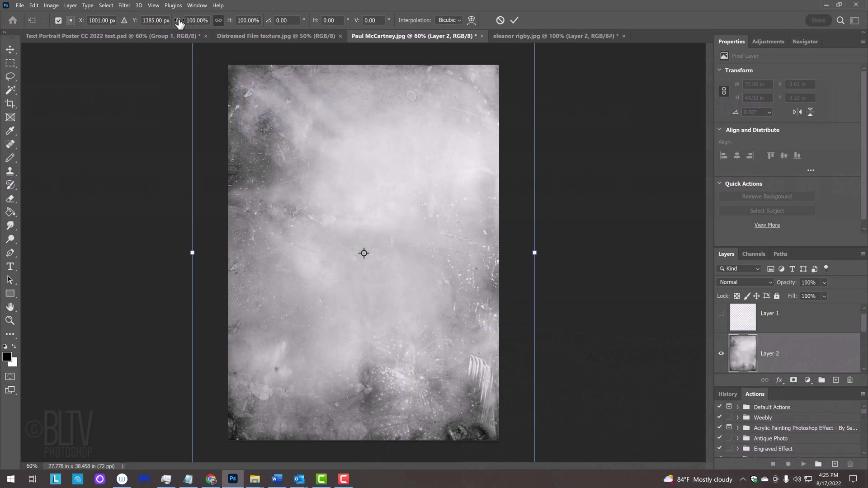
left_click_drag(179, 23, 177, 22)
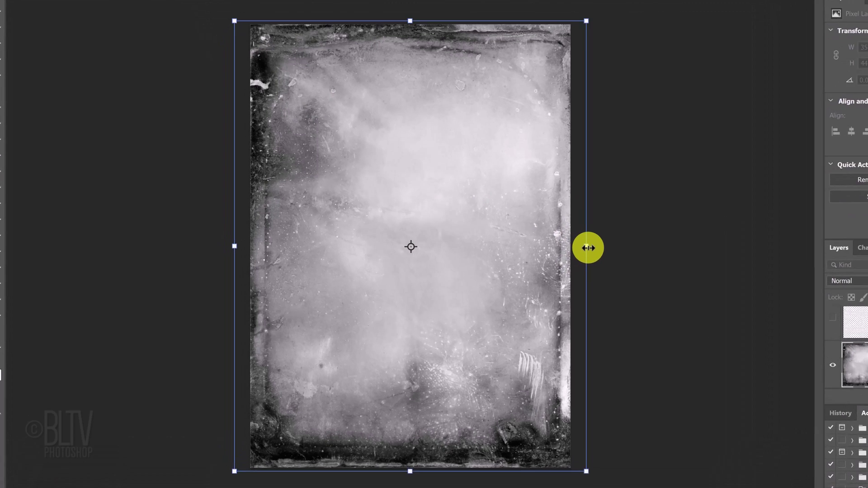
Step: Pull the texture's left and right sides to the canvas edges and commit the transform
key("shift")
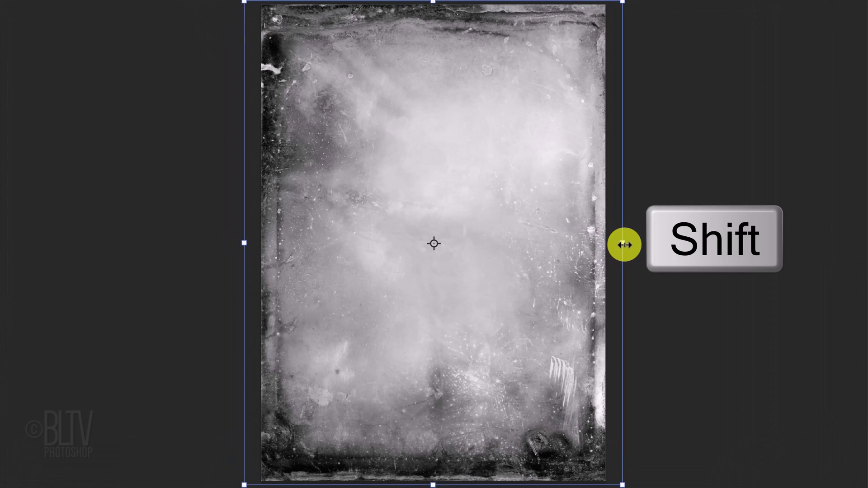
left_click_drag(623, 244, 607, 245)
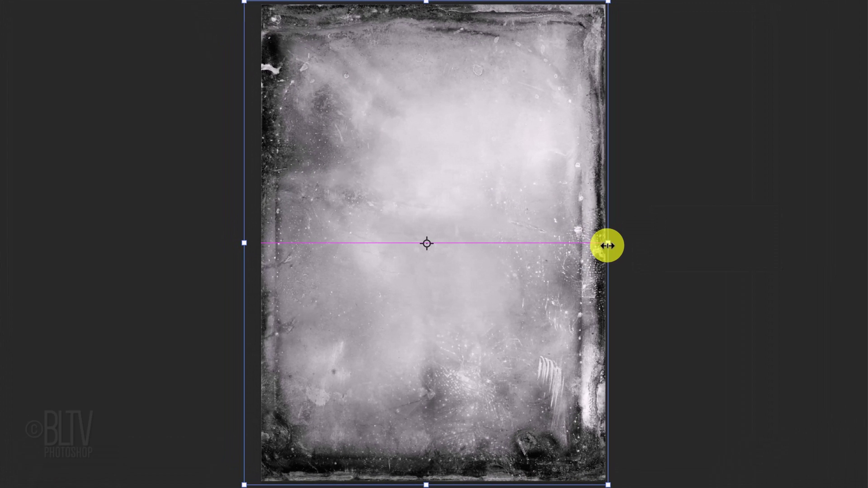
key("shift")
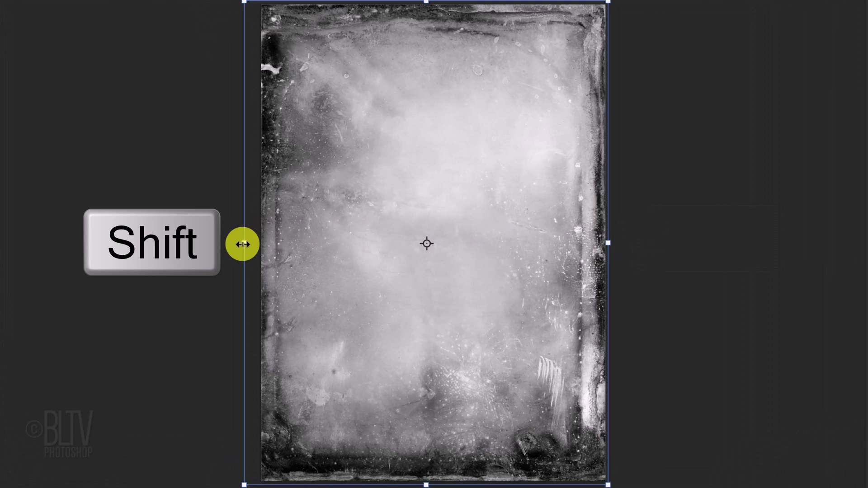
left_click_drag(243, 244, 256, 244)
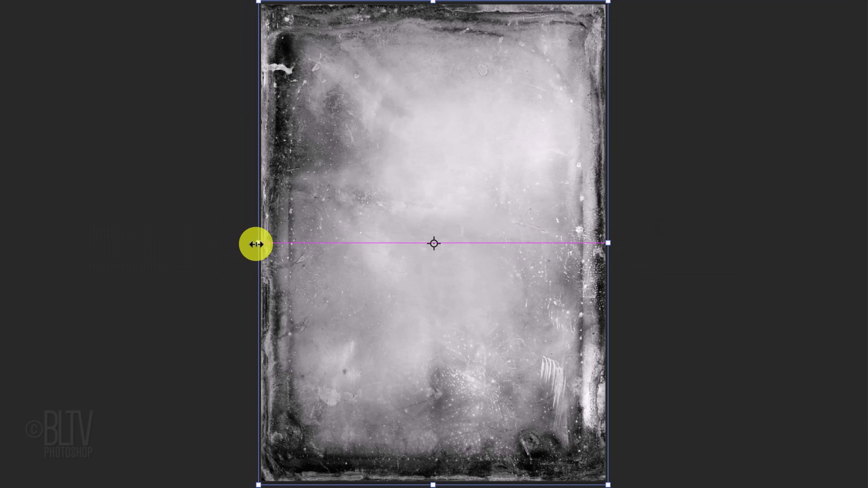
key("alt+shift")
key("Return")
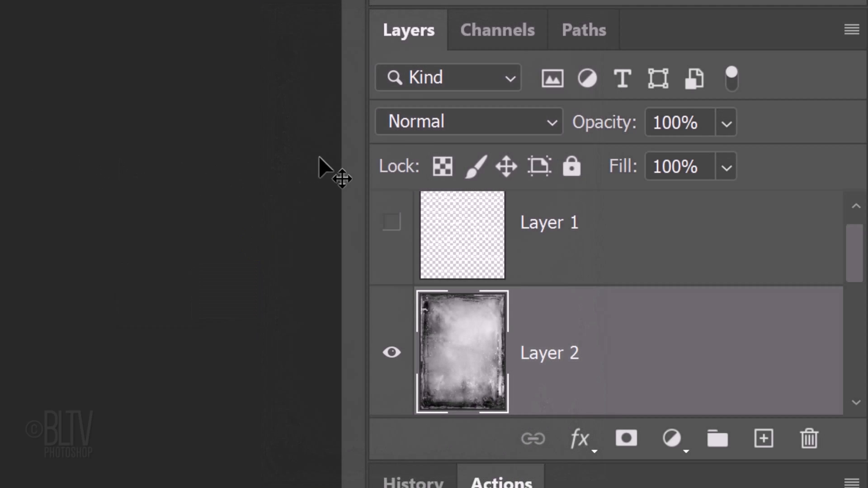
Step: Set Layer 2's film texture to Overlay blend mode above the lyrics, and show Layer 1 again
left_click(423, 123)
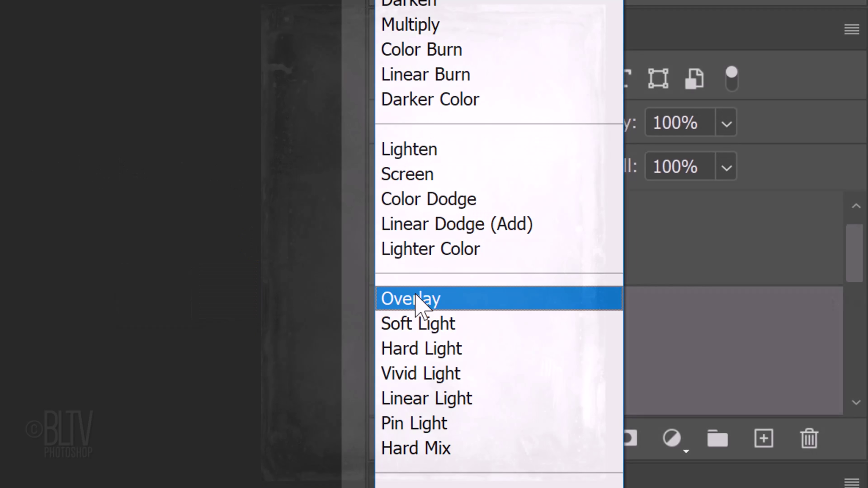
left_click(415, 300)
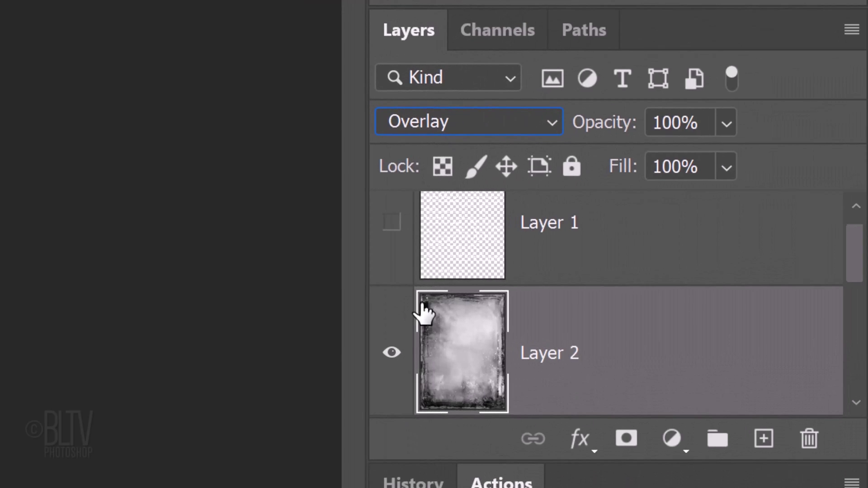
left_click_drag(461, 346, 476, 204)
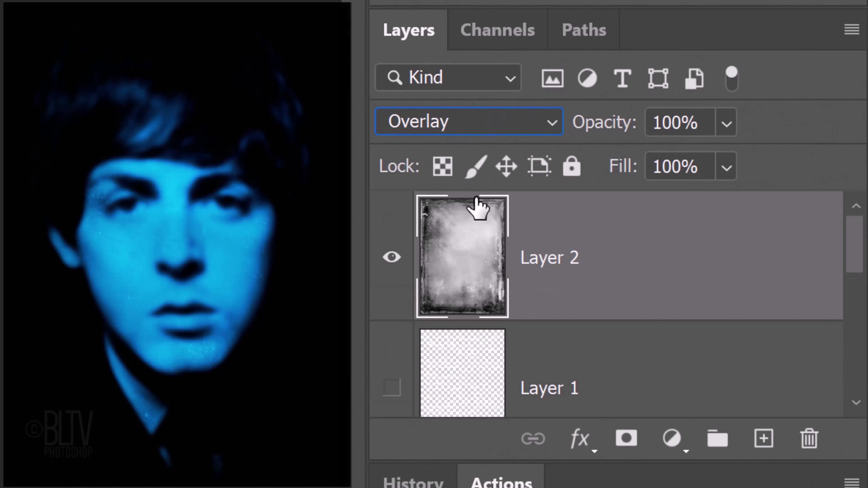
left_click(391, 388)
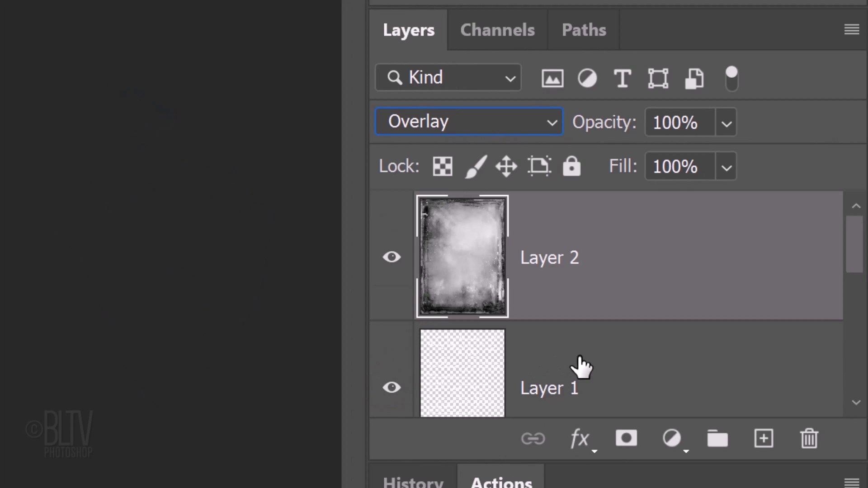
Step: Give lyrics Layer 1 a #91CBF9 light blue Color Overlay and set its opacity to 50%
left_click(589, 357)
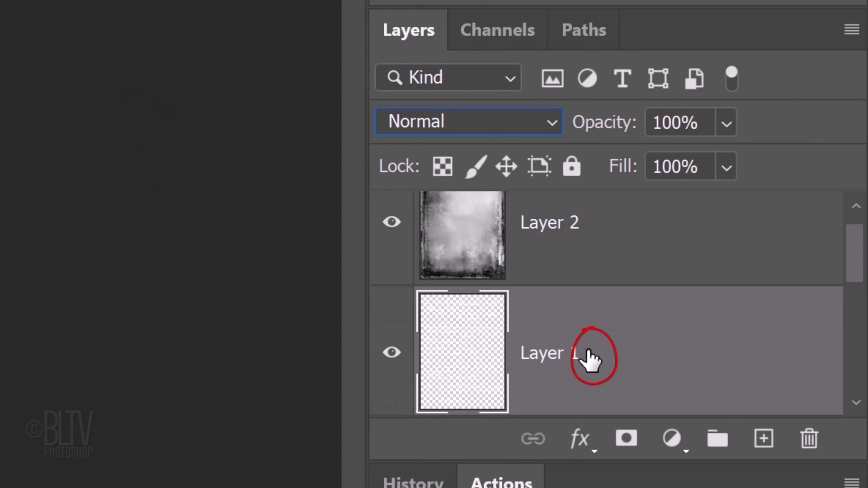
double_click(589, 358)
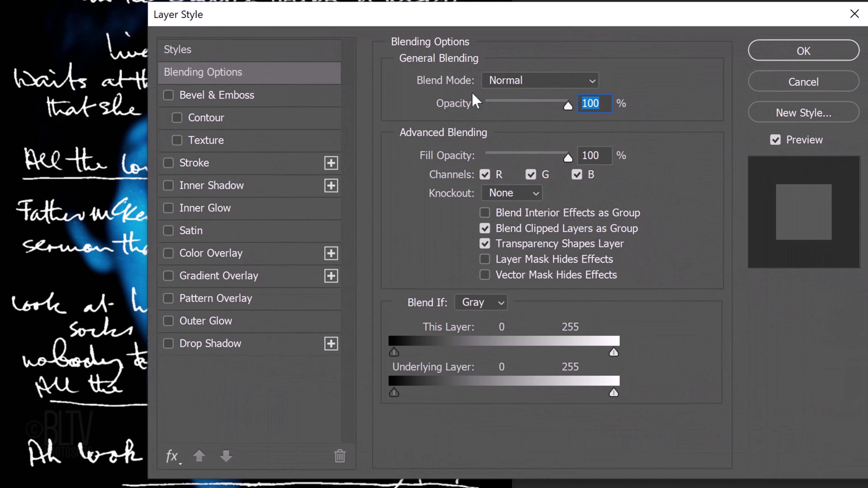
left_click(240, 251)
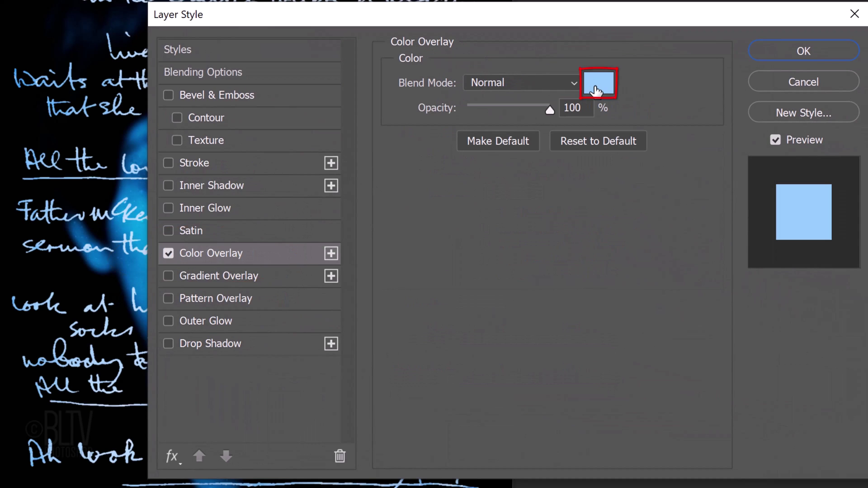
left_click(597, 90)
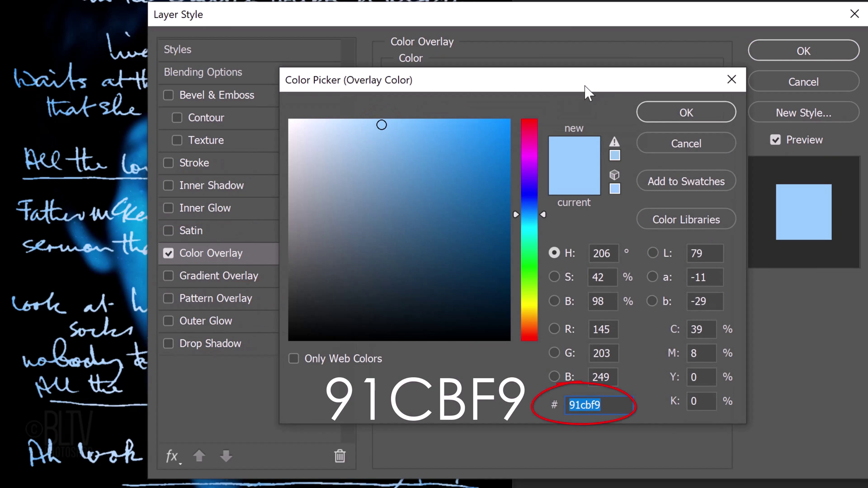
left_click(667, 115)
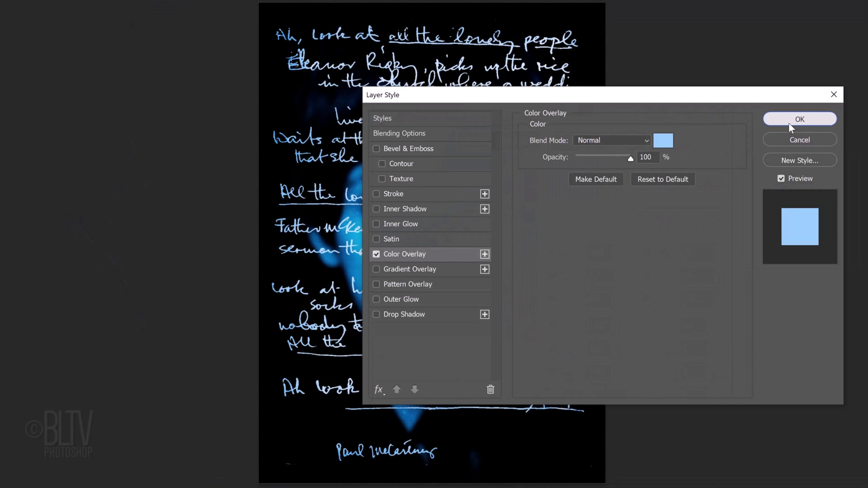
left_click(796, 54)
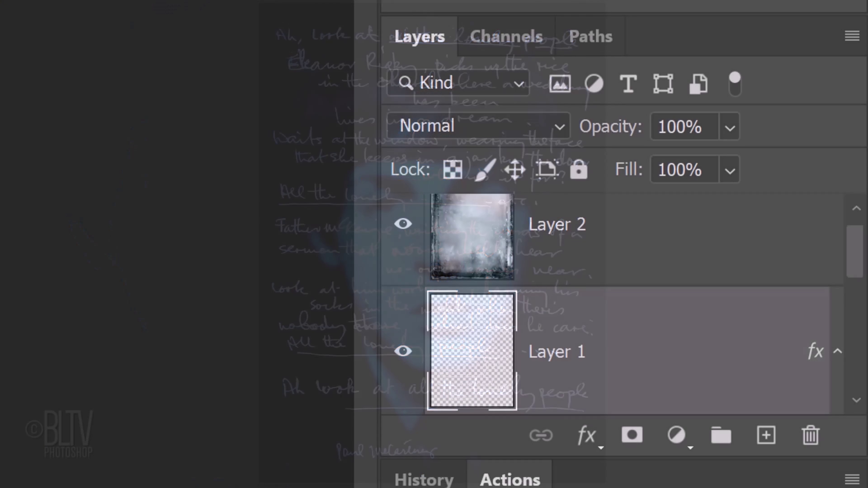
type("5")
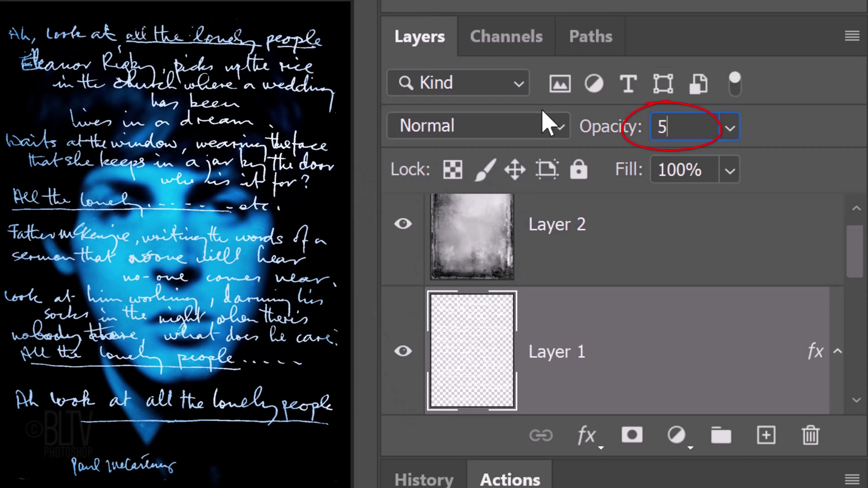
type("0")
key("Return")
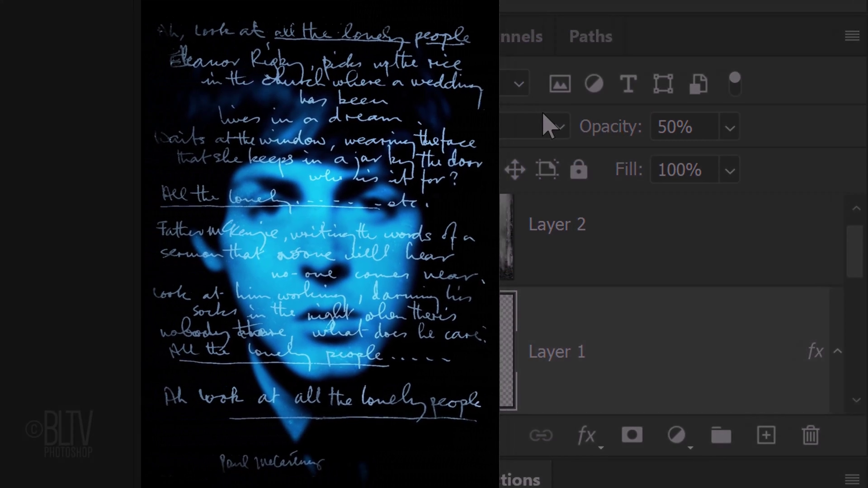